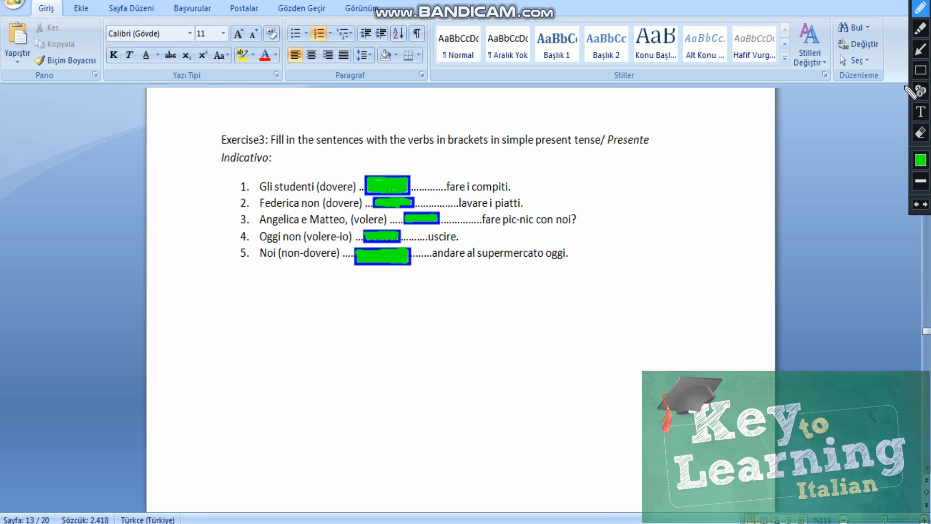
Erase the green cover on sentence 1 with the annotation eraser, revealing devono
left_click(922, 134)
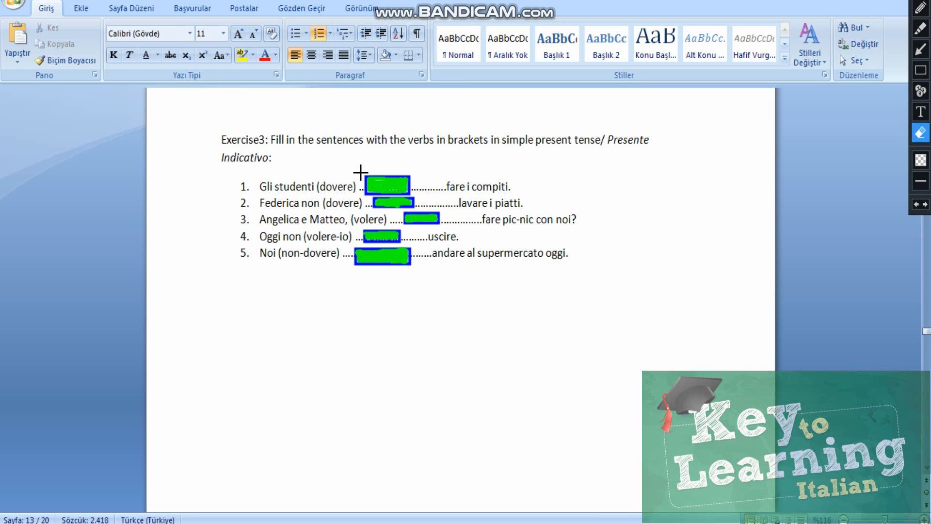
left_click_drag(360, 173, 423, 198)
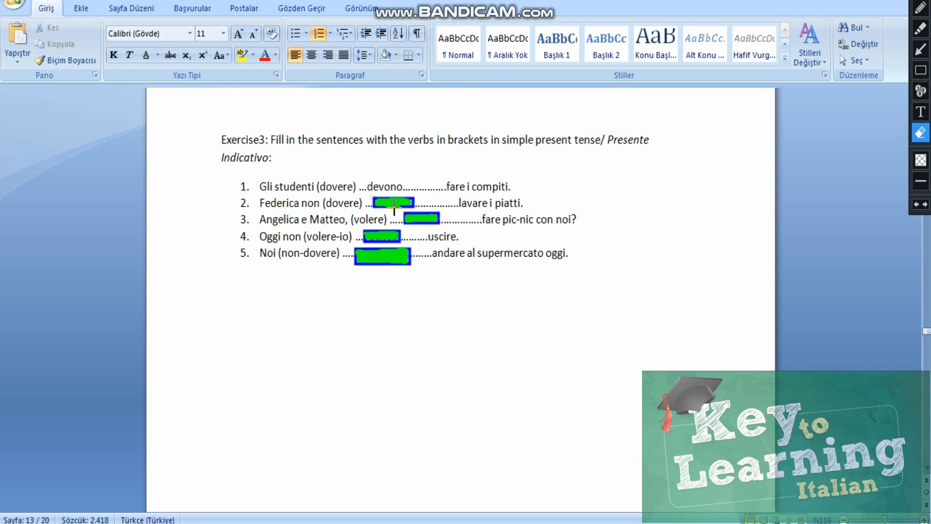
Erase the green cover on sentence 2, revealing deve
left_click_drag(372, 201, 433, 210)
Erase the cover on sentence 3 and the leftover blue mark, revealing volete cleanly
left_click_drag(415, 217, 409, 215)
left_click_drag(409, 217, 460, 219)
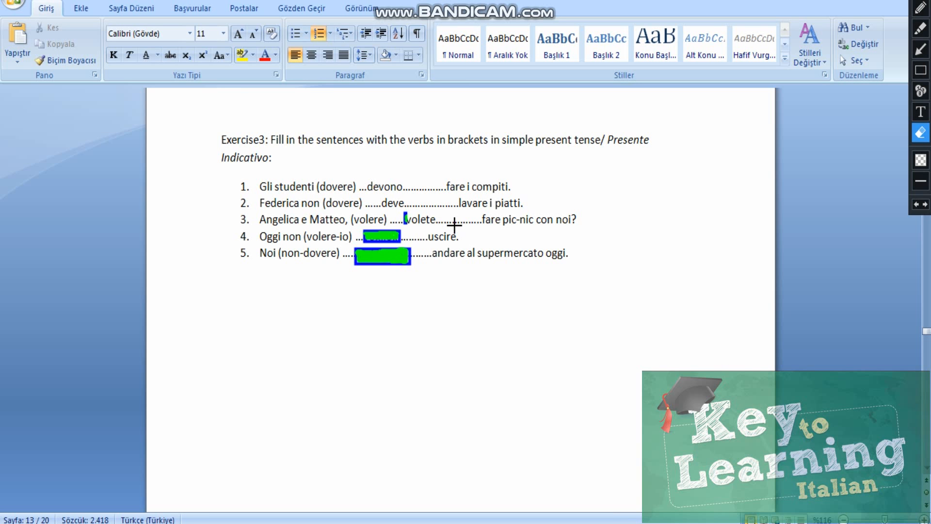
left_click(406, 218)
Erase the green cover on sentence 4, revealing voglio
left_click_drag(363, 233, 409, 242)
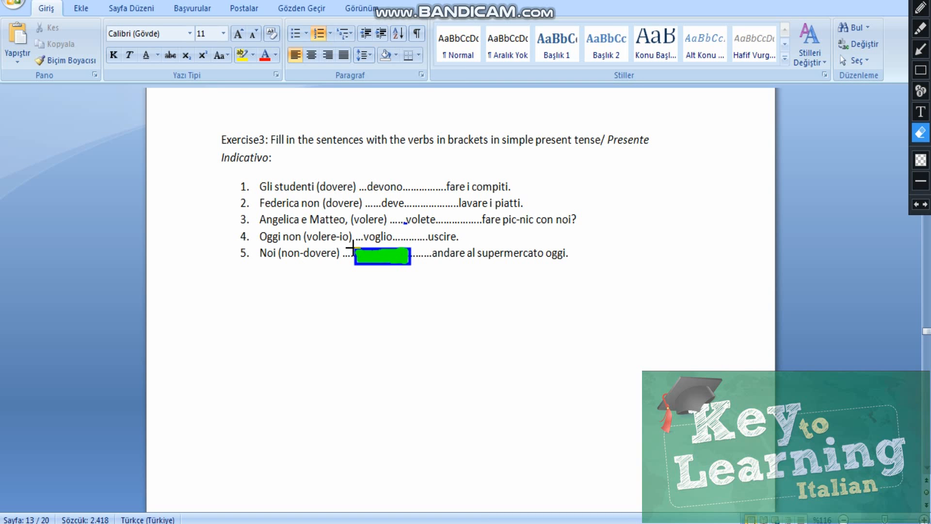
Erase the green cover on sentence 5, revealing dobbiamo and completing the exercise
left_click_drag(353, 248, 453, 299)
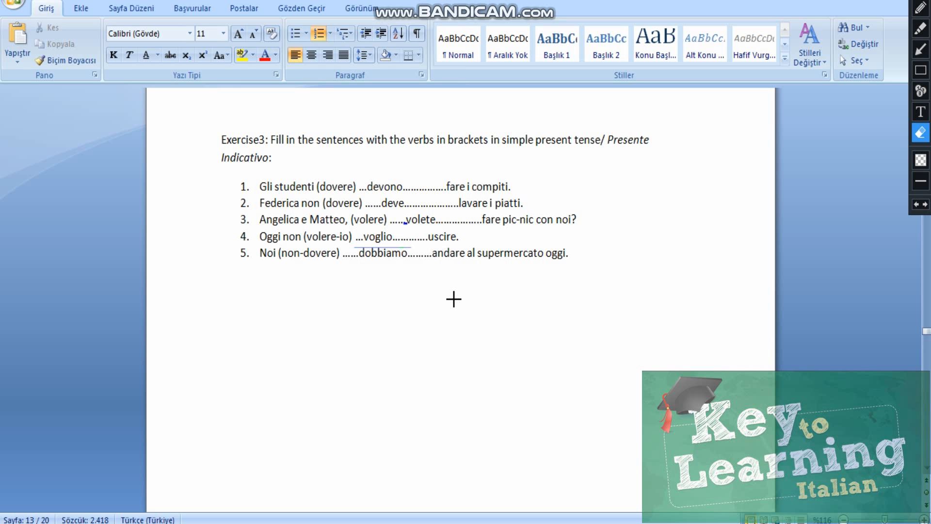